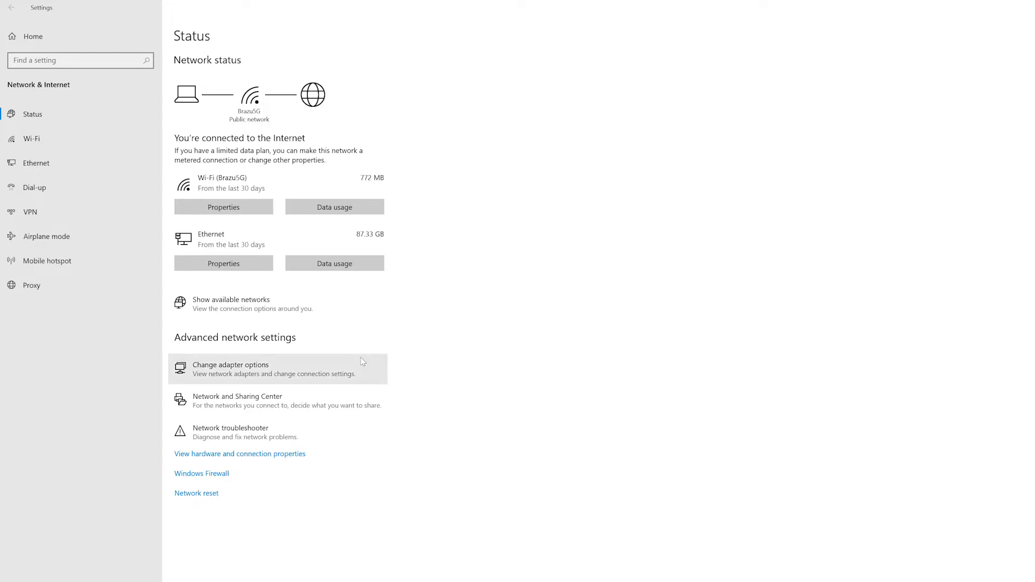
pyautogui.click(225, 370)
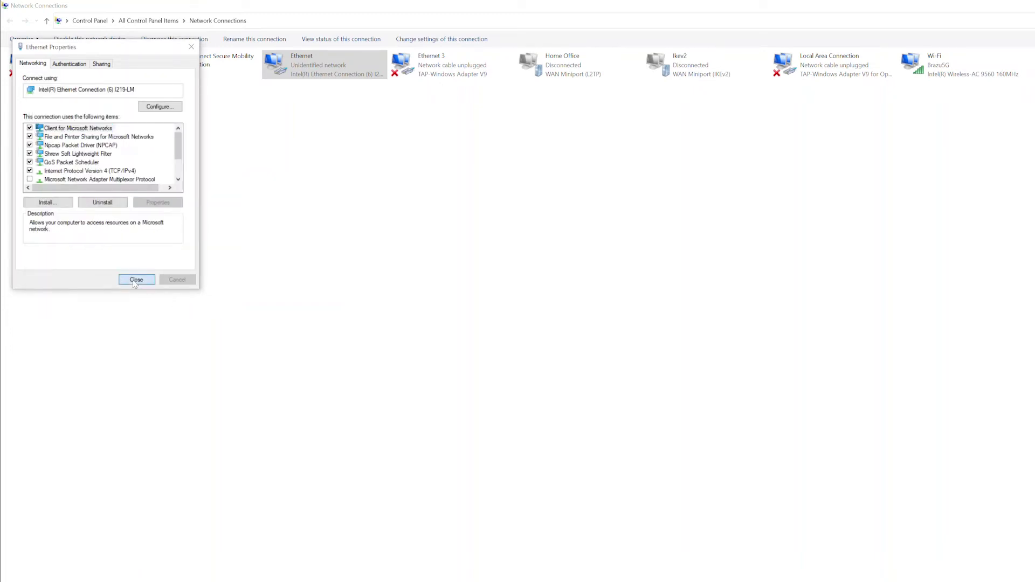
# - Close the Ethernet connection's Properties dialog
pyautogui.click(136, 280)
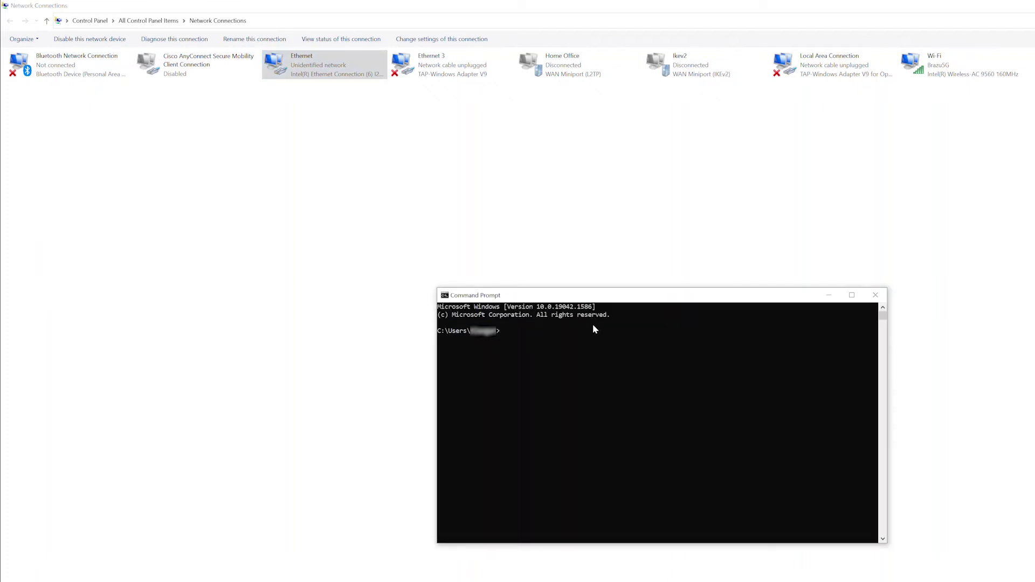
# - Run ipconfig /all and select the Ethernet adapter section showing static IPv4 192.168.1.10
pyautogui.write('ipconfig /all')
pyautogui.press('Return')
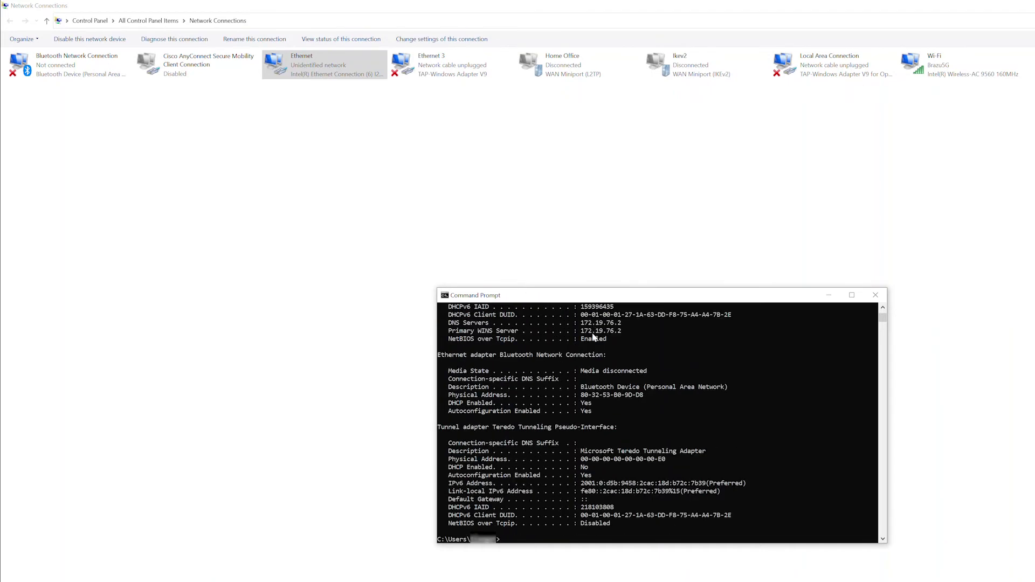
pyautogui.scroll(15, 593, 337)
pyautogui.moveTo(439, 414); pyautogui.dragTo(704, 526)
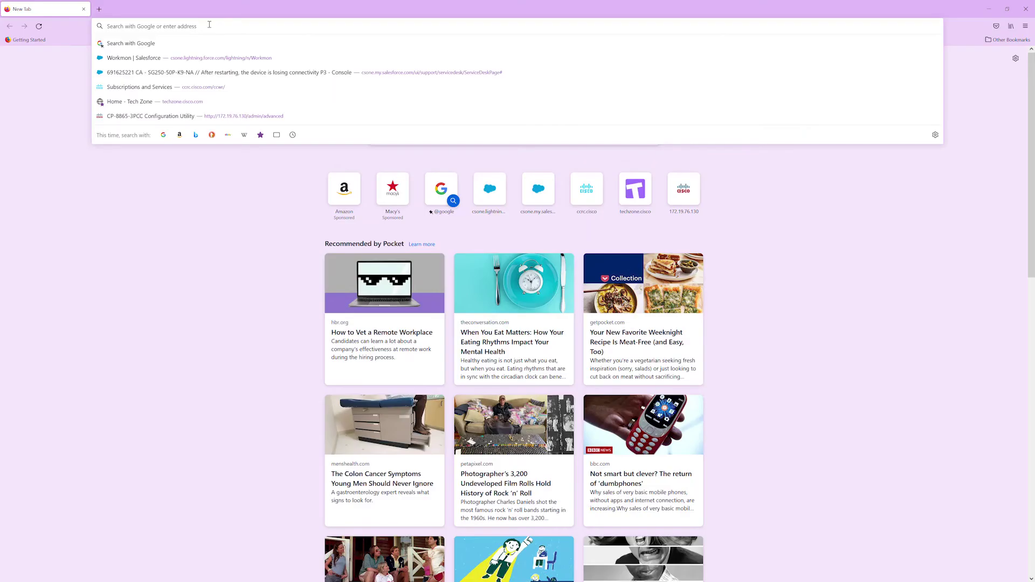
# - Browse to 192.168.1.254, log in, and apply a new administrator user name and password
pyautogui.write('192.168')
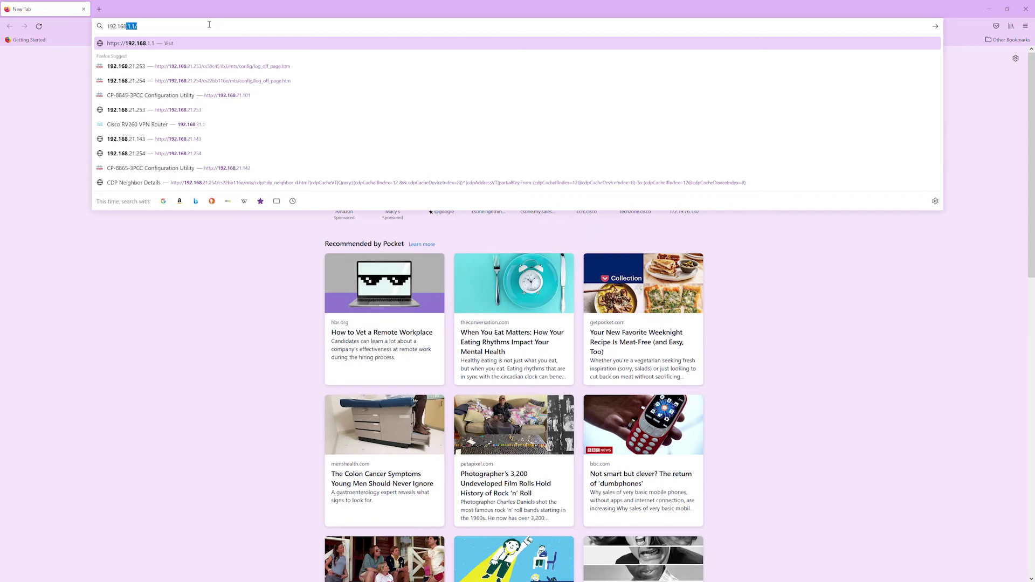
pyautogui.write('.1.254')
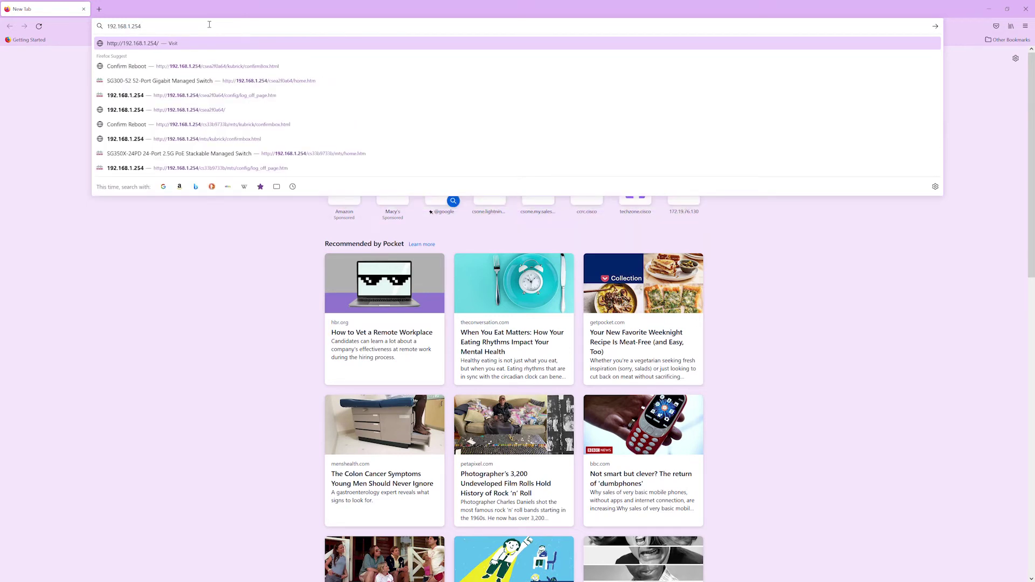
pyautogui.press('Return')
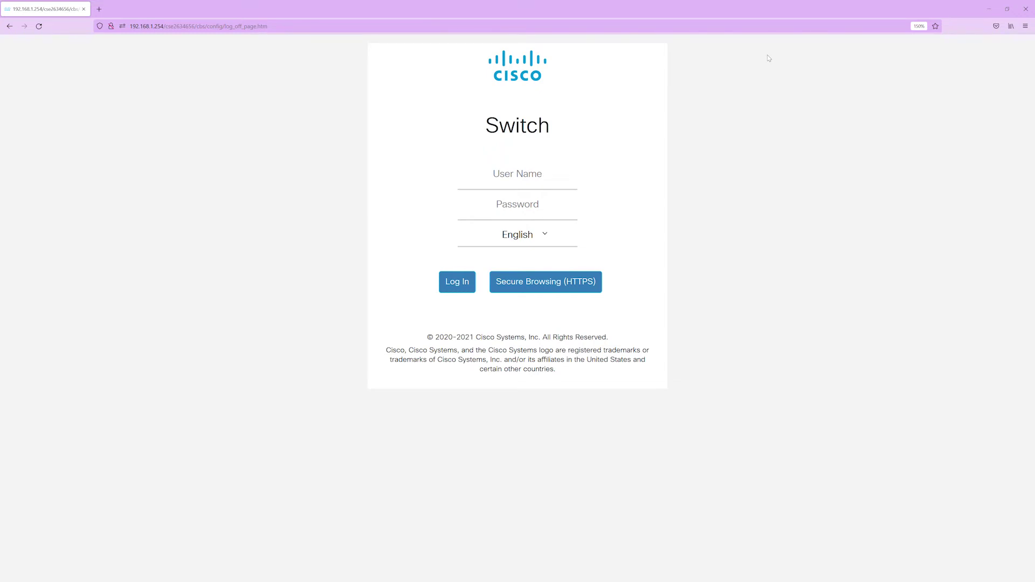
pyautogui.click(522, 174)
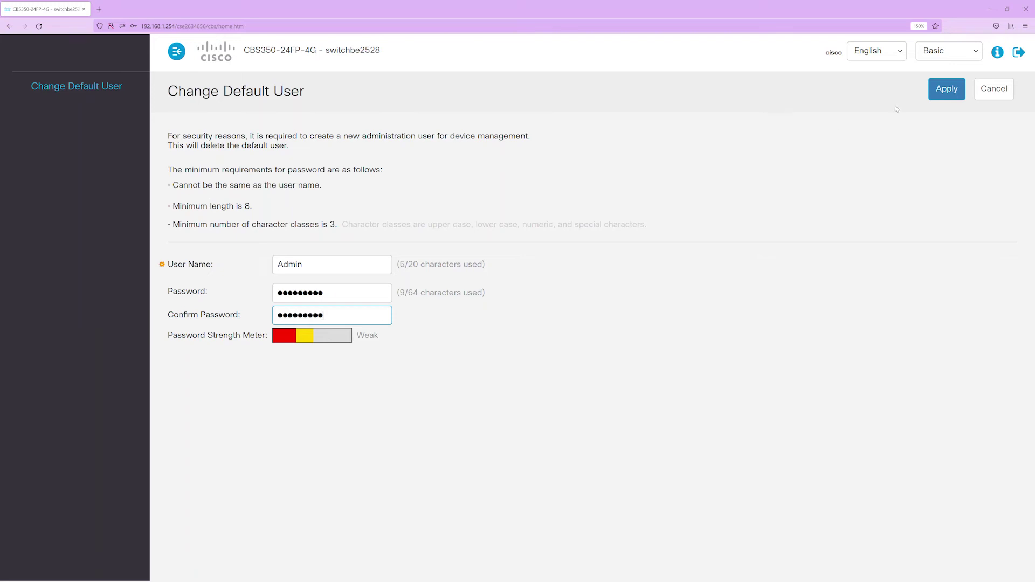
pyautogui.click(941, 91)
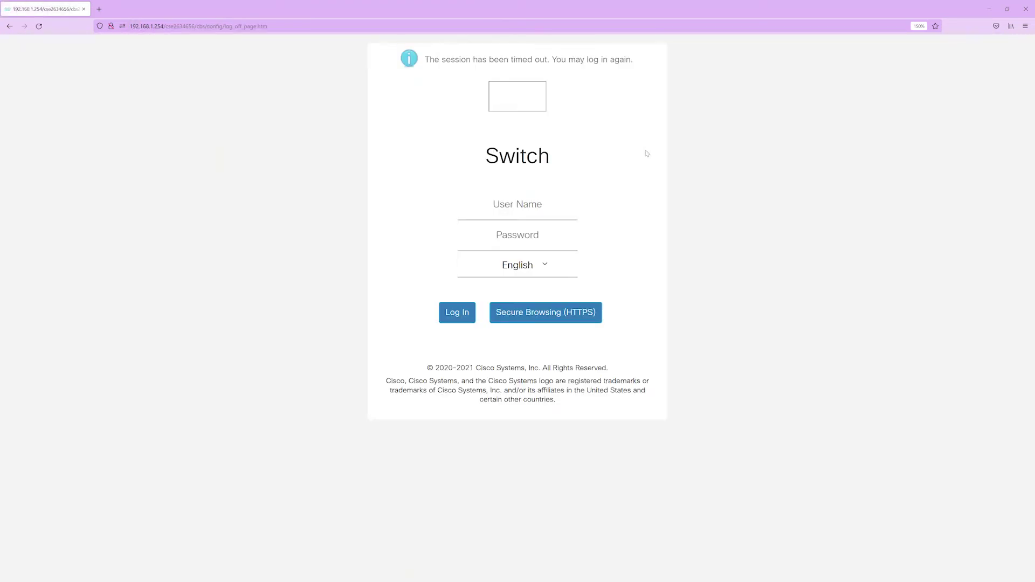
# - Sign back in with the new administrator credentials and decline Firefox's offer to save the login
pyautogui.click(533, 205)
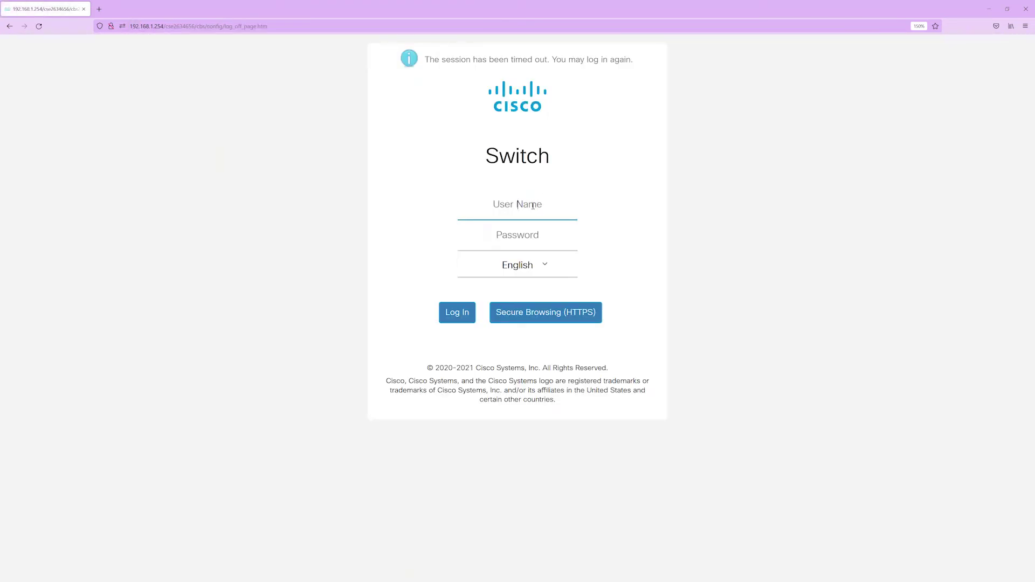
pyautogui.write('Admin')
pyautogui.press('Tab')
pyautogui.write('*********')
pyautogui.press('Return')
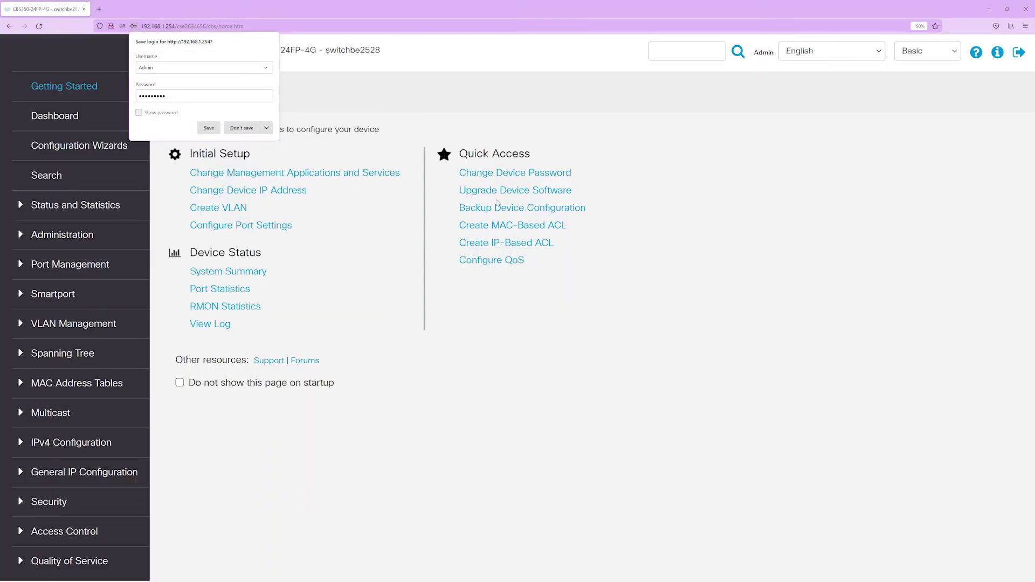
pyautogui.click(249, 129)
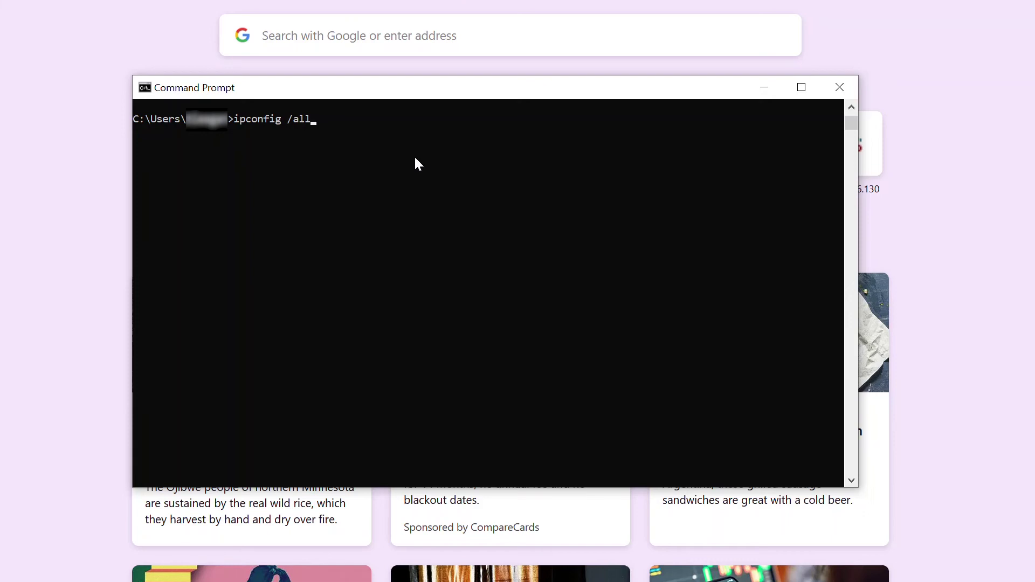
# - Rerun ipconfig /all and highlight the Ethernet adapter's DHCP address 172.19.76.124
pyautogui.press('Return')
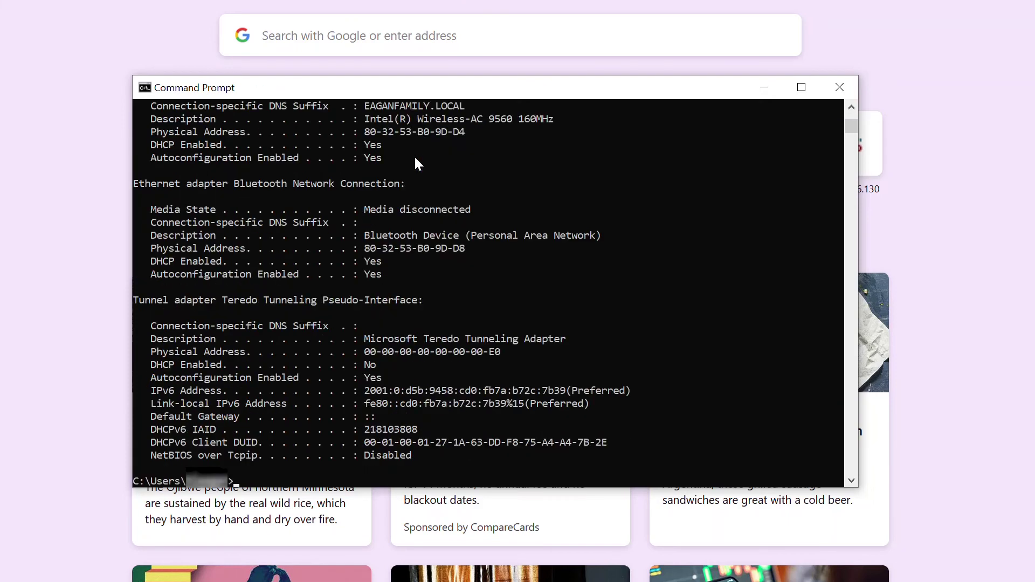
pyautogui.scroll(10, 418, 163)
pyautogui.scroll(7, 416, 158)
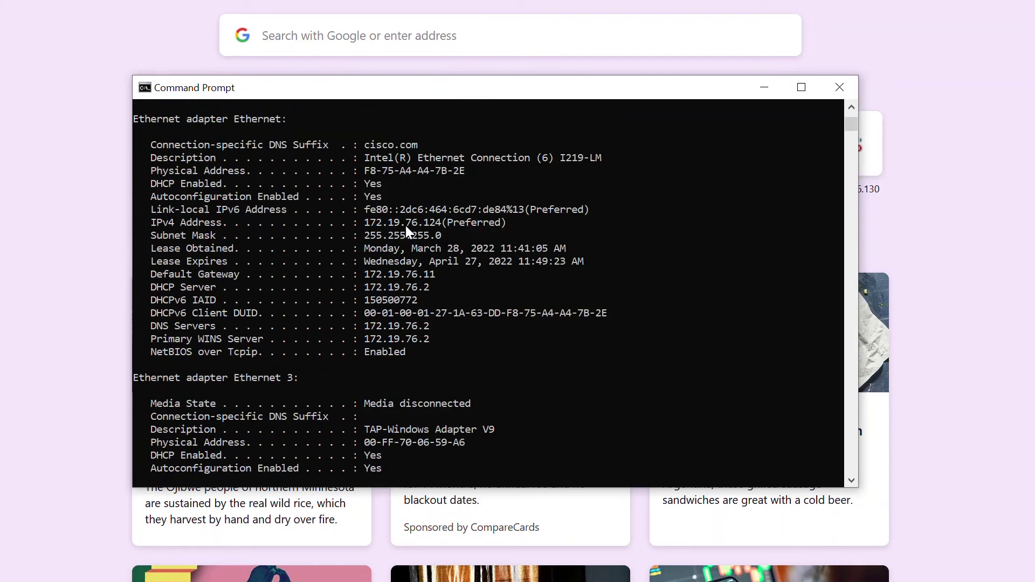
pyautogui.moveTo(365, 225); pyautogui.dragTo(400, 226)
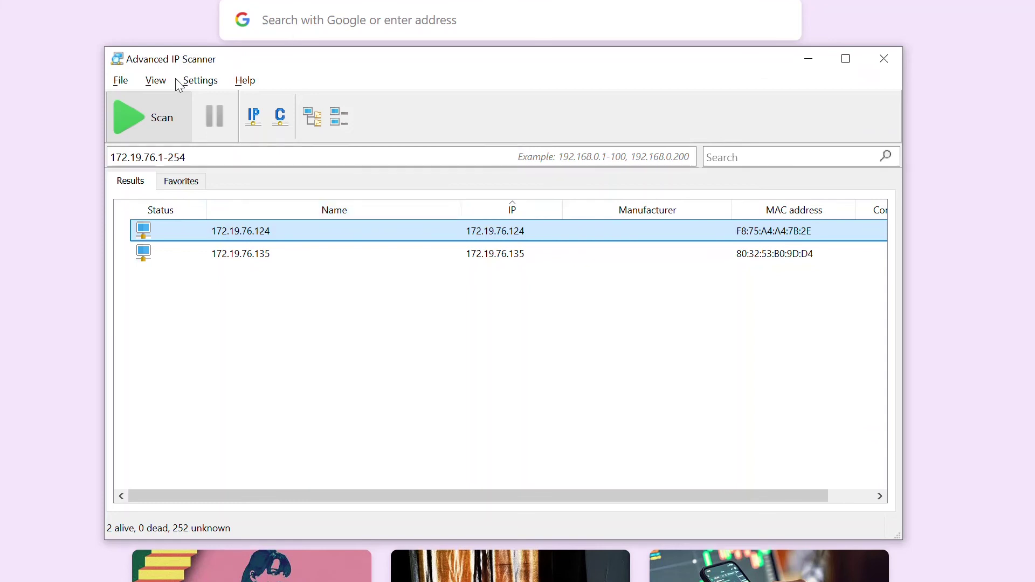
# - Scan 172.19.76.1-254 and select the 172.19.76.129 device among the 25 live hosts
pyautogui.click(138, 123)
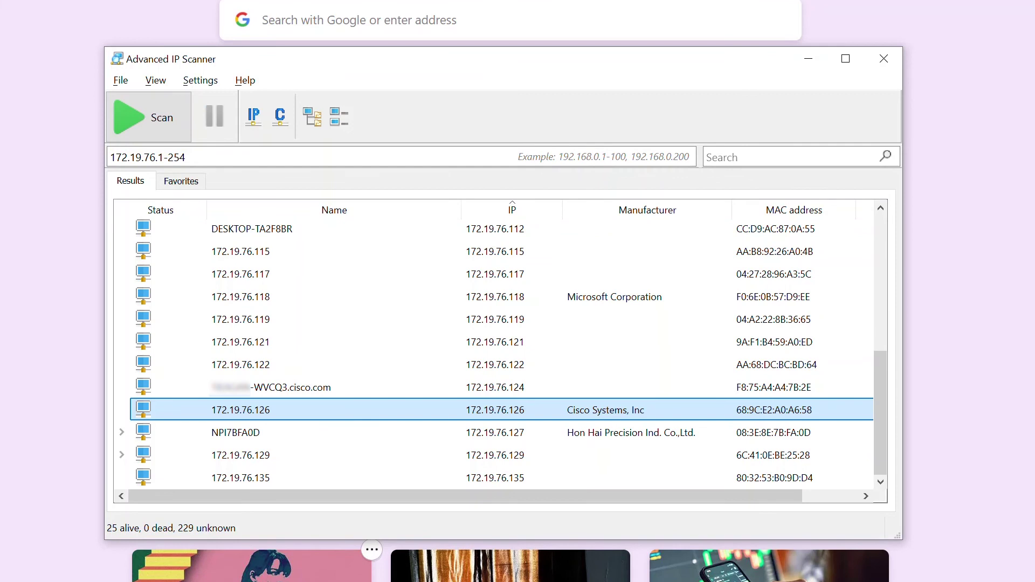
pyautogui.click(369, 459)
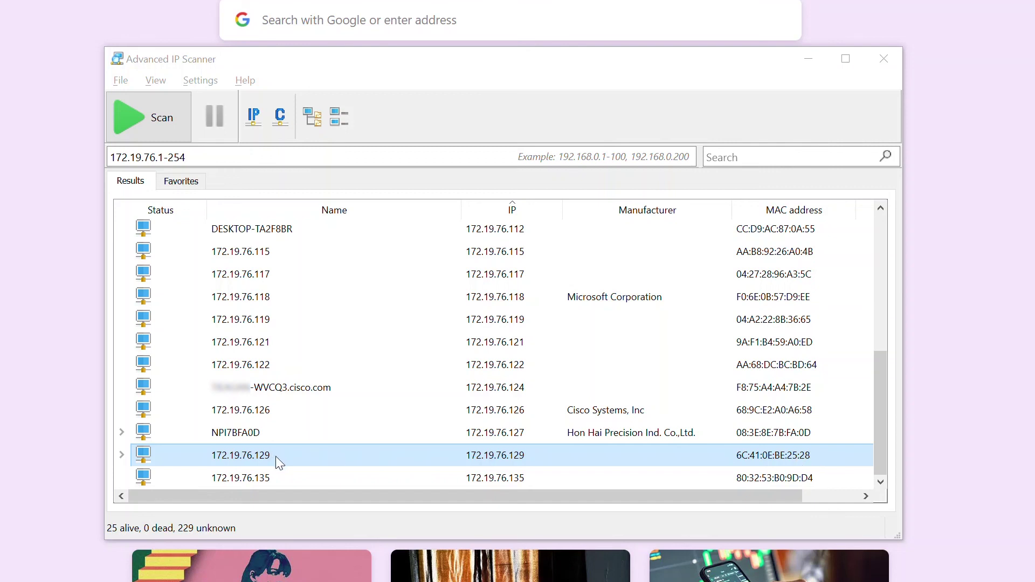
pyautogui.moveTo(276, 456); pyautogui.dragTo(239, 457)
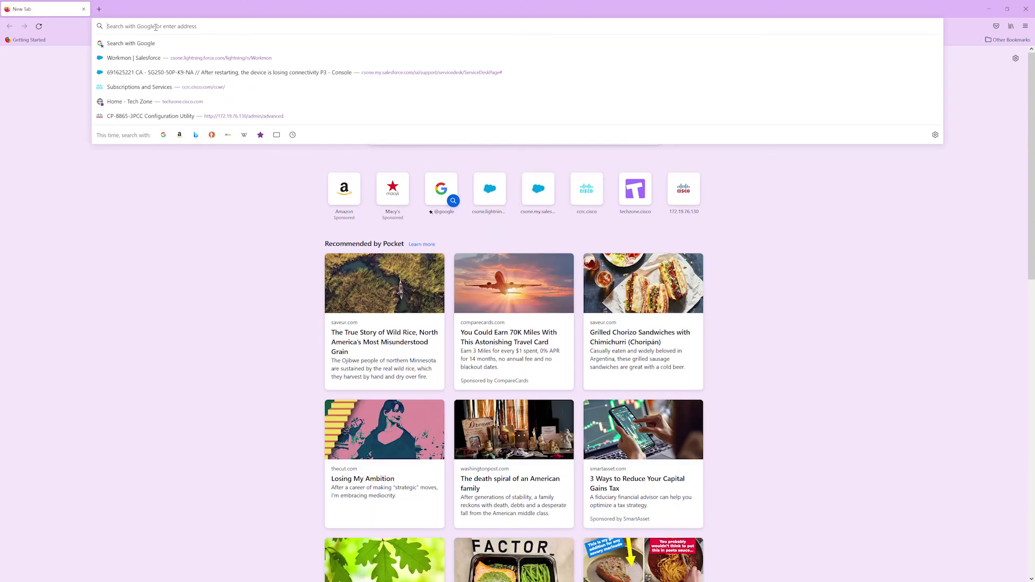
# - Browse to 172.19.76.129 and sign in to the CBS350-24FP-4G's Getting Started page
pyautogui.write('172.1')
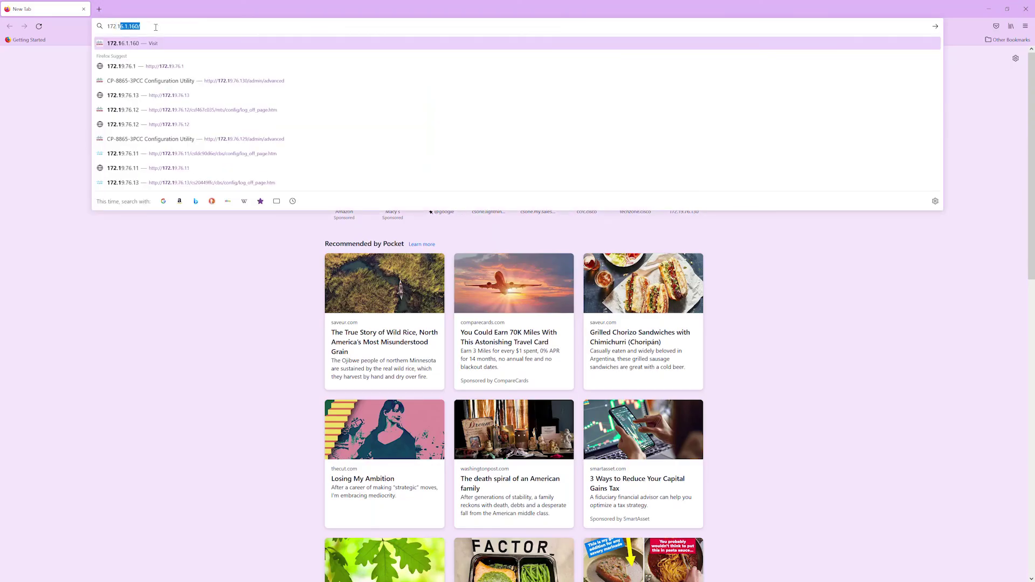
pyautogui.write('9.76')
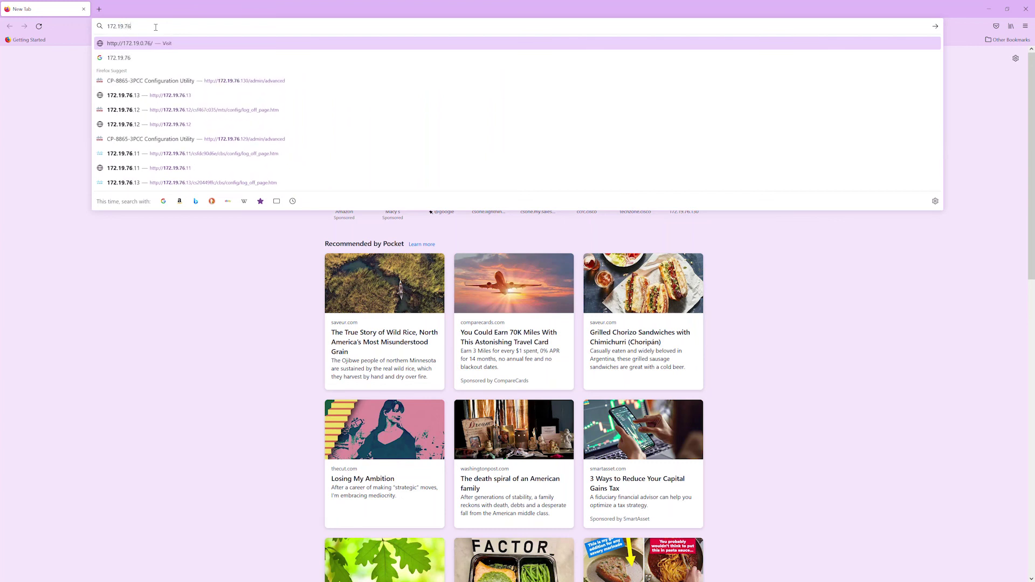
pyautogui.write('.129')
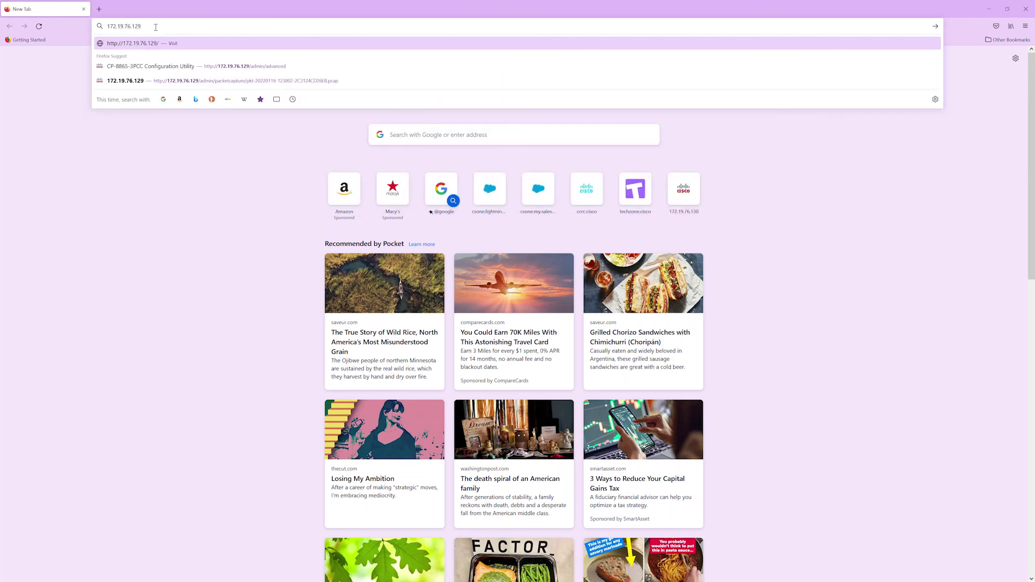
pyautogui.press('Return')
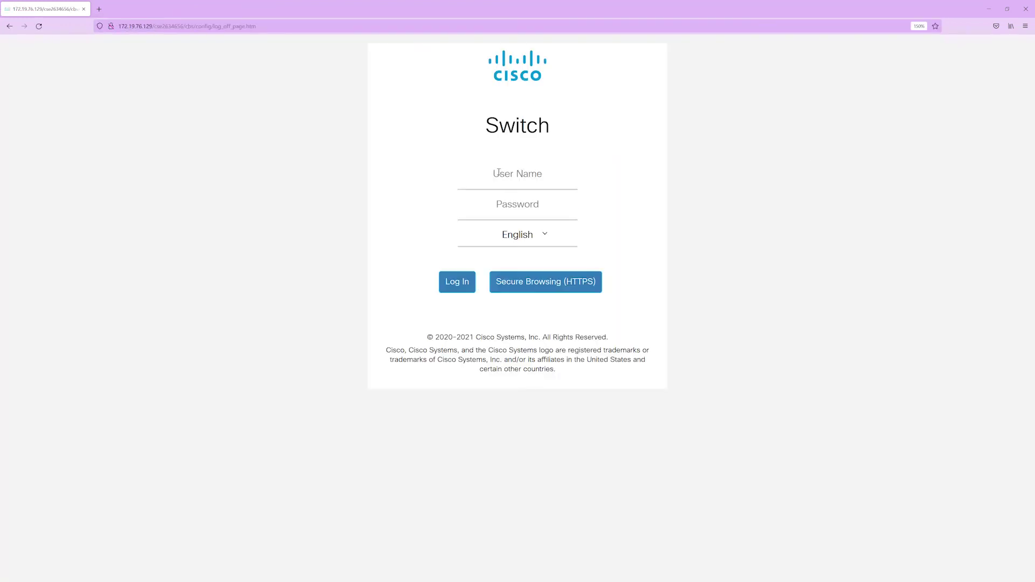
pyautogui.click(516, 176)
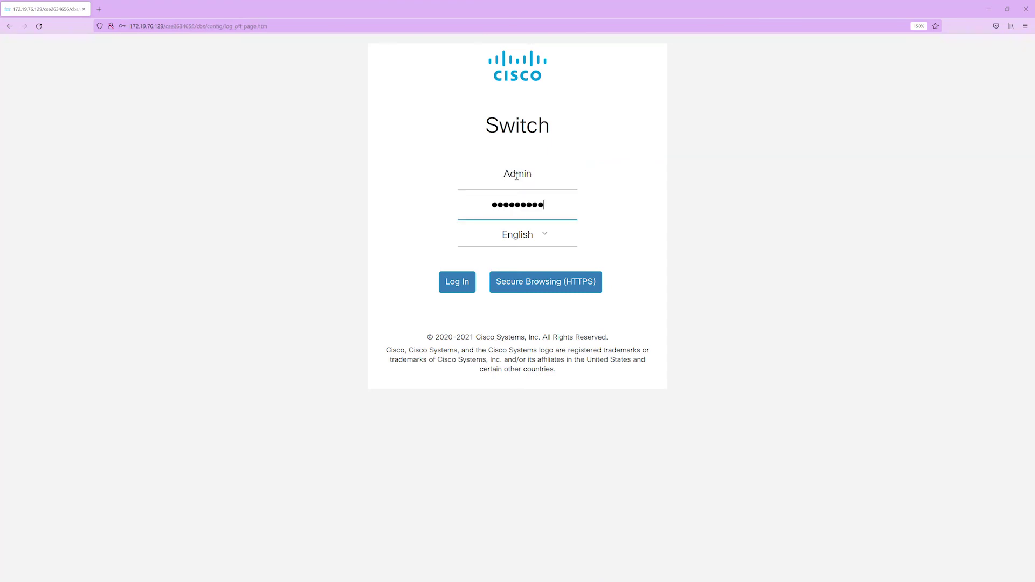
pyautogui.press('Return')
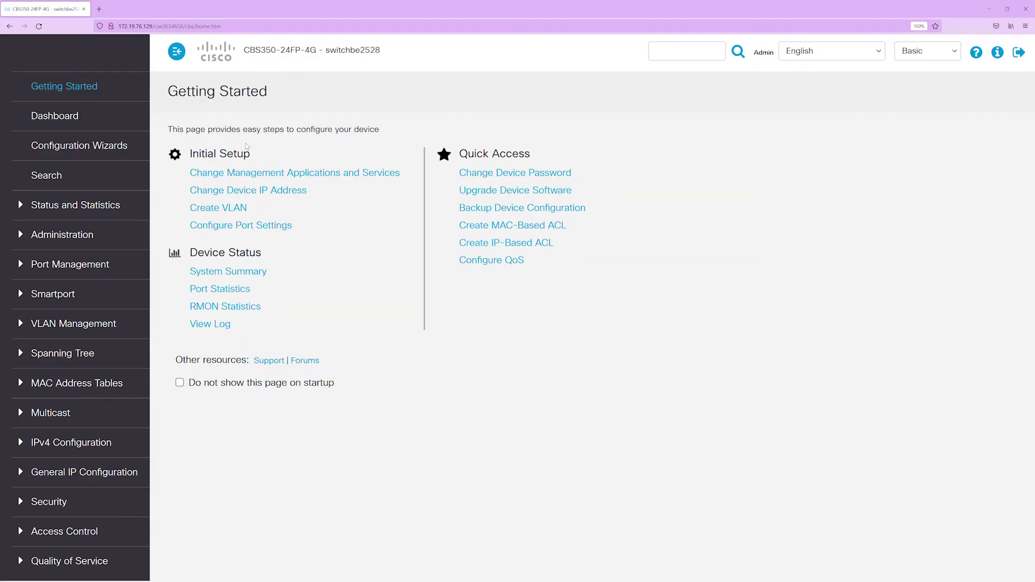